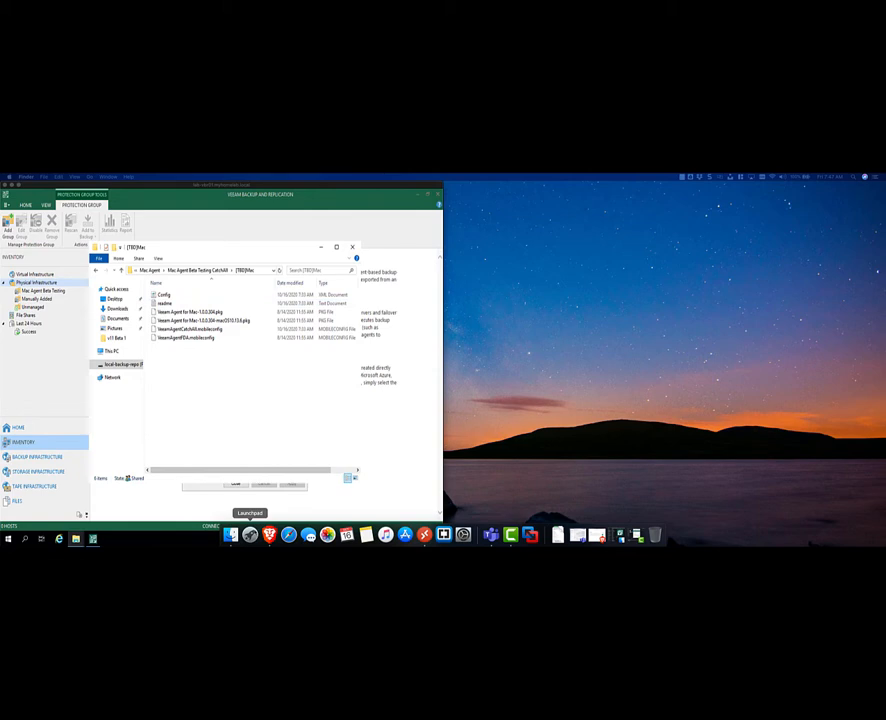
- Launch Veeam Agent for Mac from the Mac's Applications folder
click(250, 534)
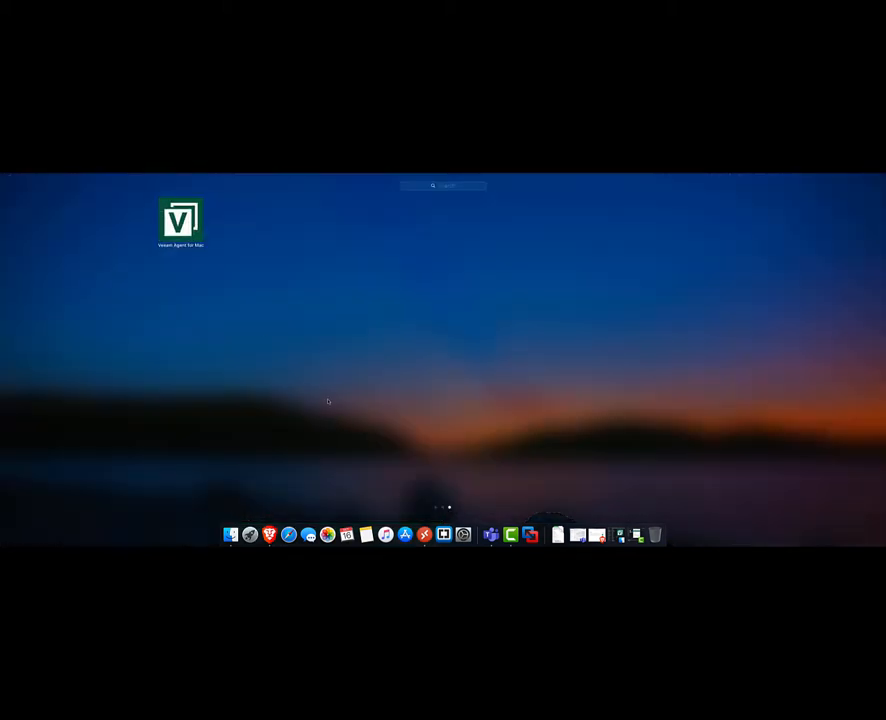
click(253, 265)
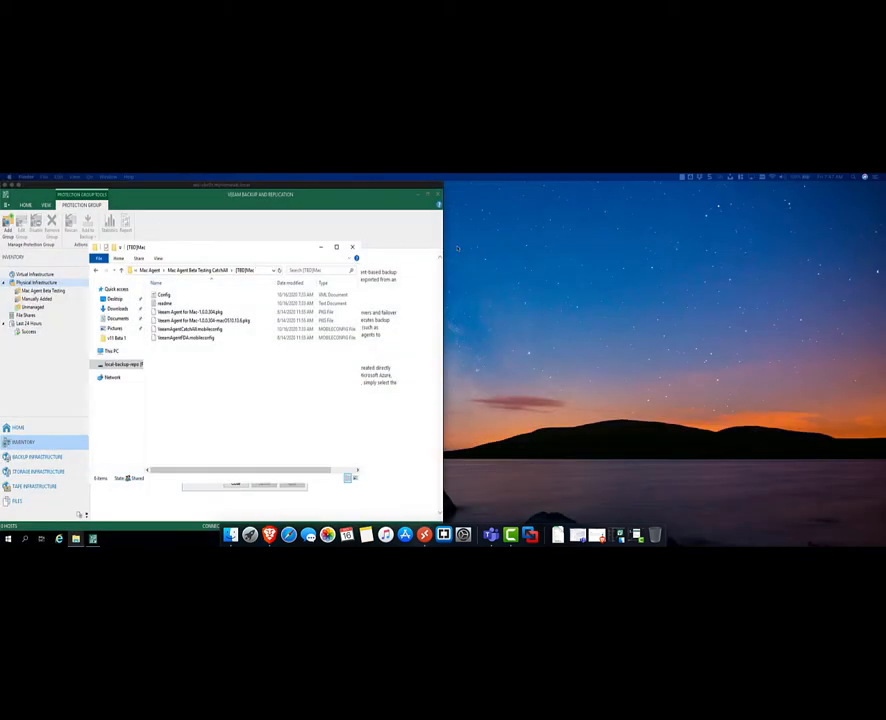
click(89, 177)
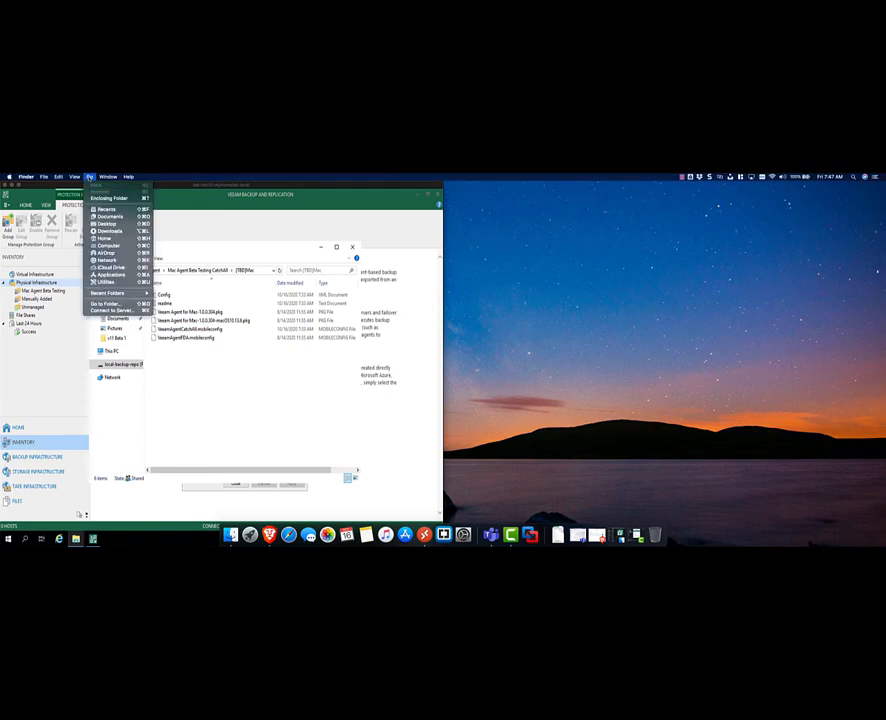
click(108, 274)
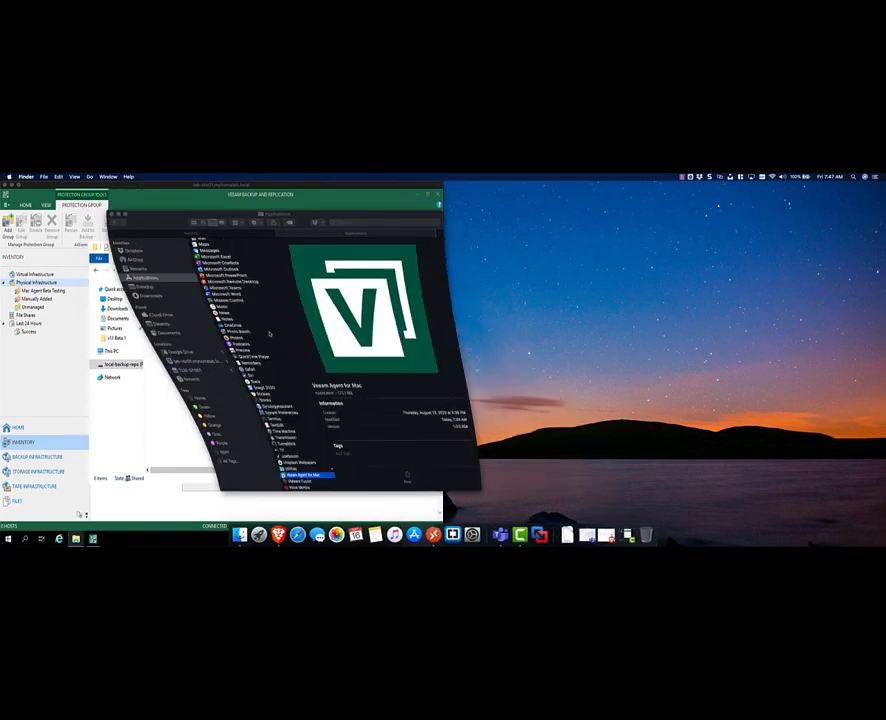
scroll(201, 440, down, 10)
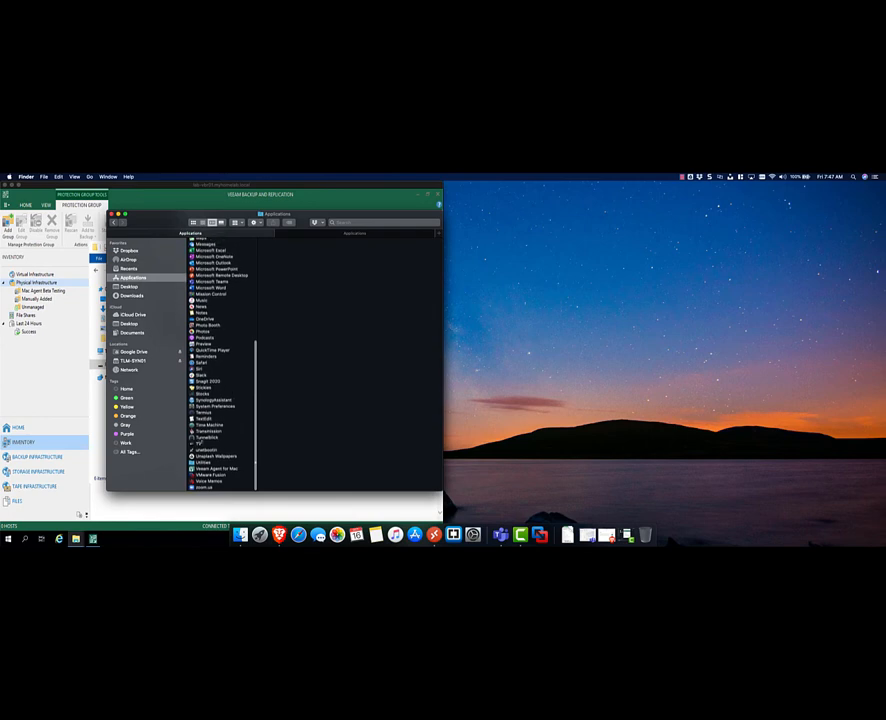
click(228, 469)
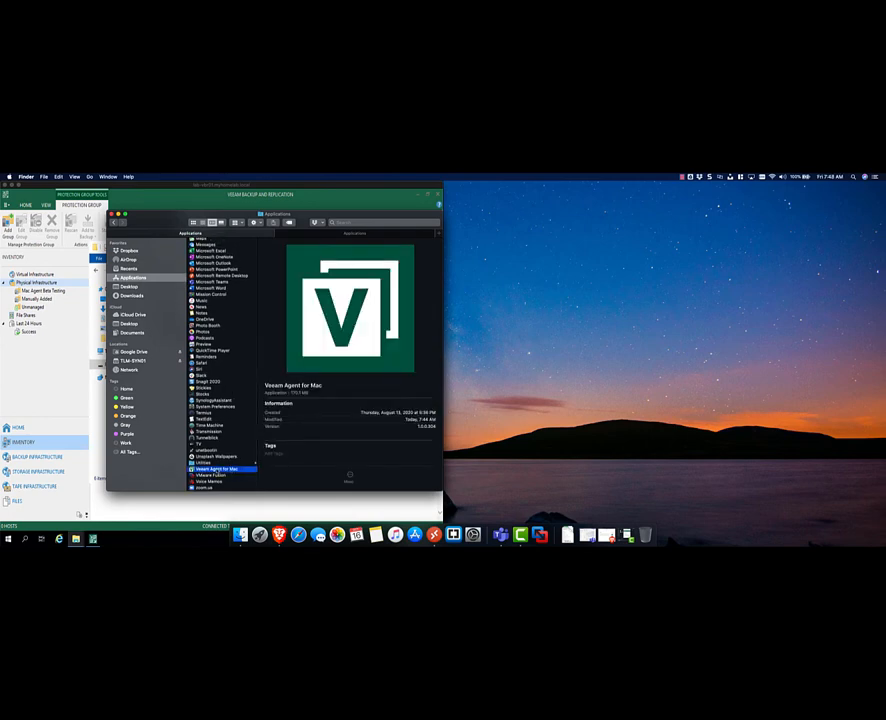
double_click(216, 470)
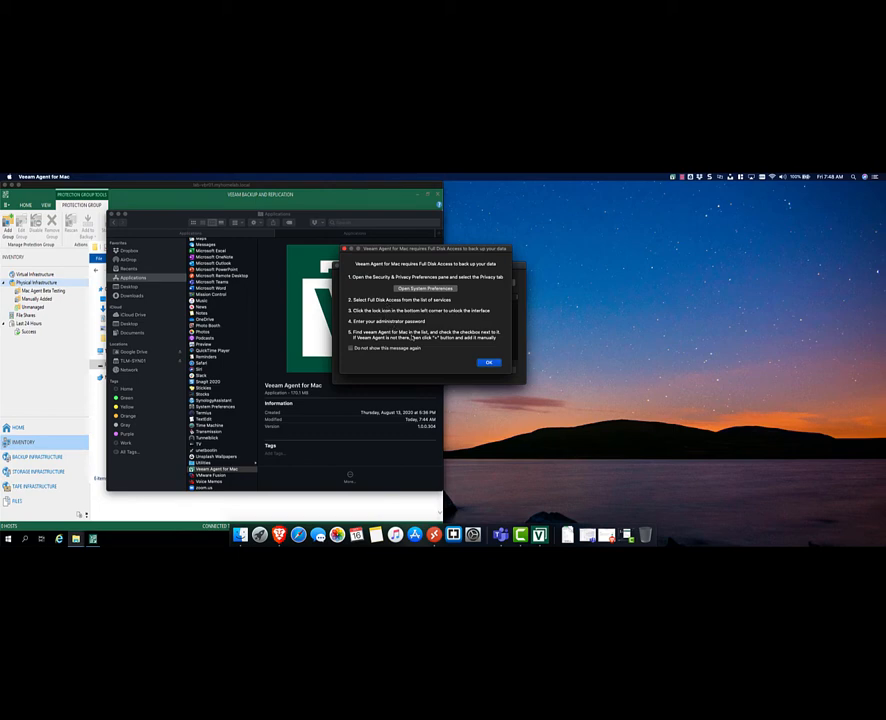
- Open the Security & Privacy preferences from the agent's notice, unlock them for changes, and show the Full Disk Access privacy list
click(440, 289)
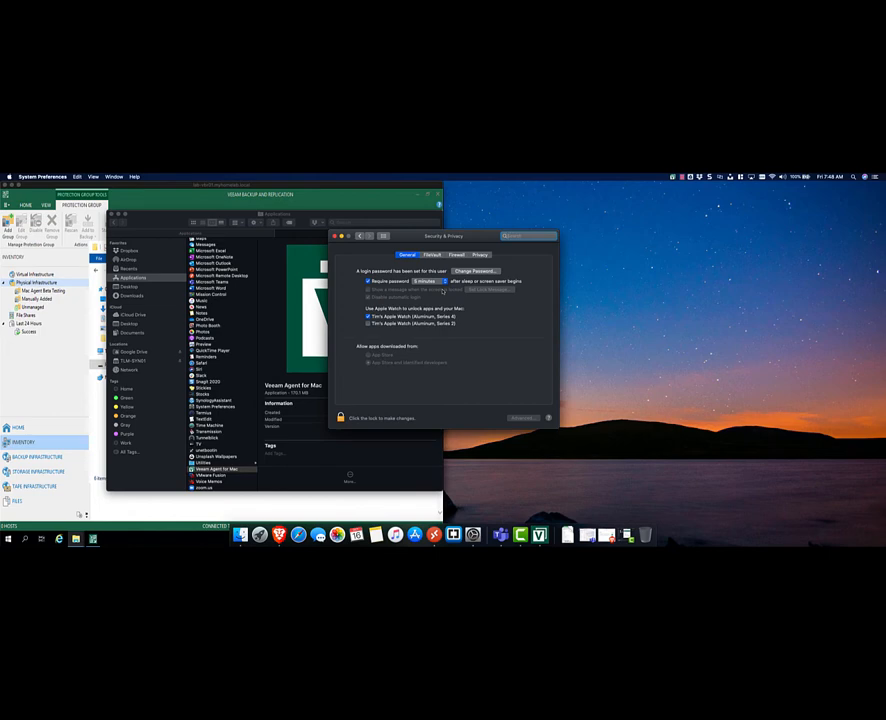
click(342, 418)
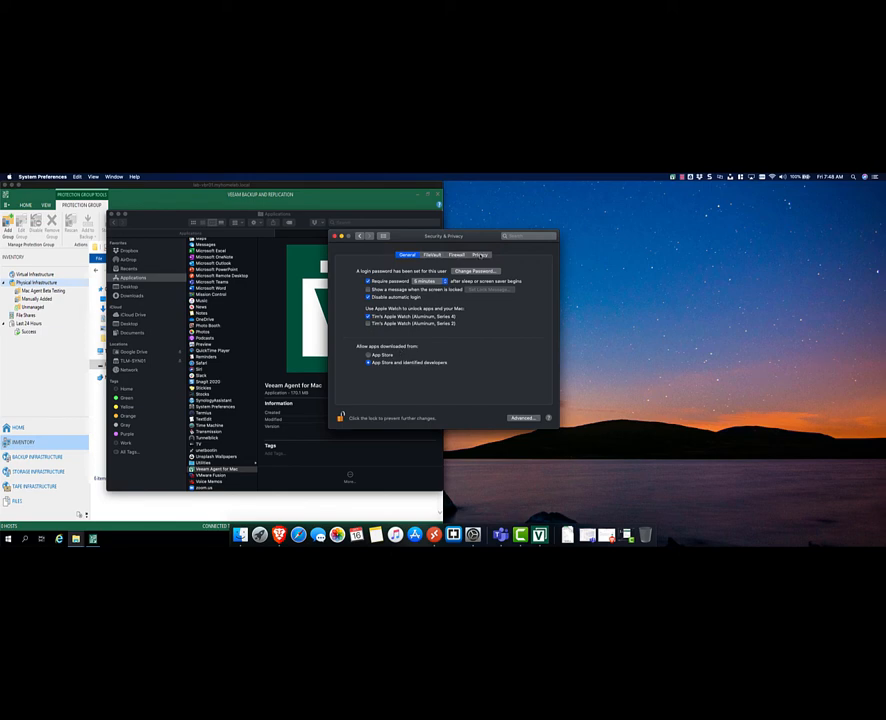
click(481, 255)
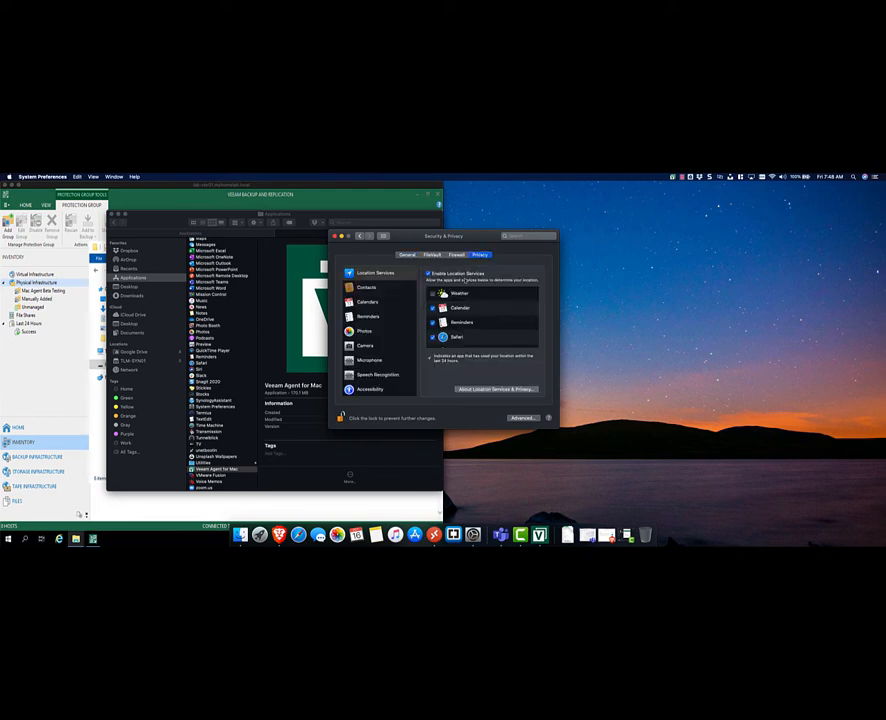
scroll(381, 337, down, 5)
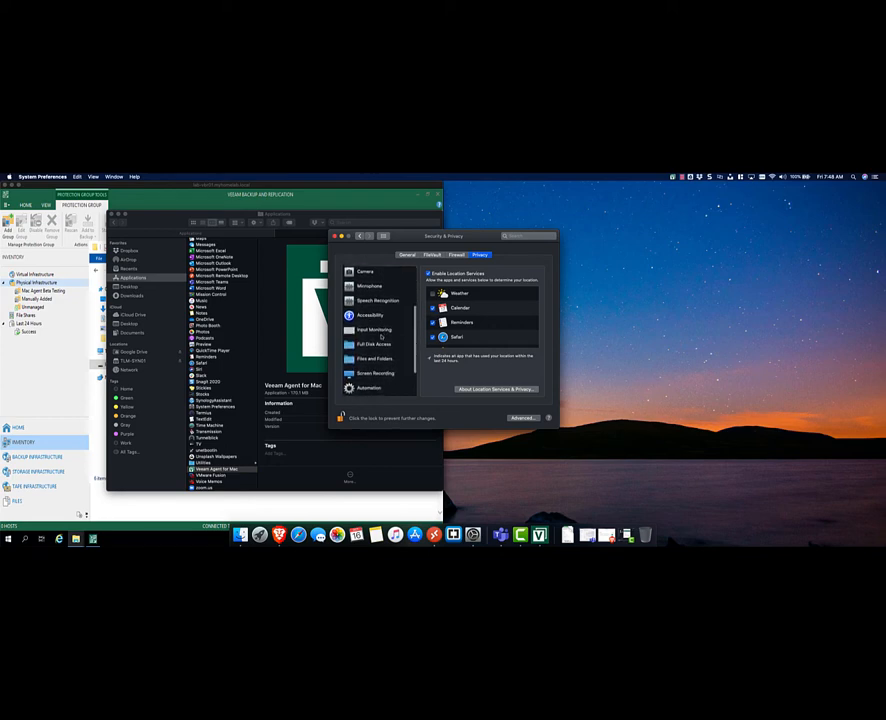
click(375, 345)
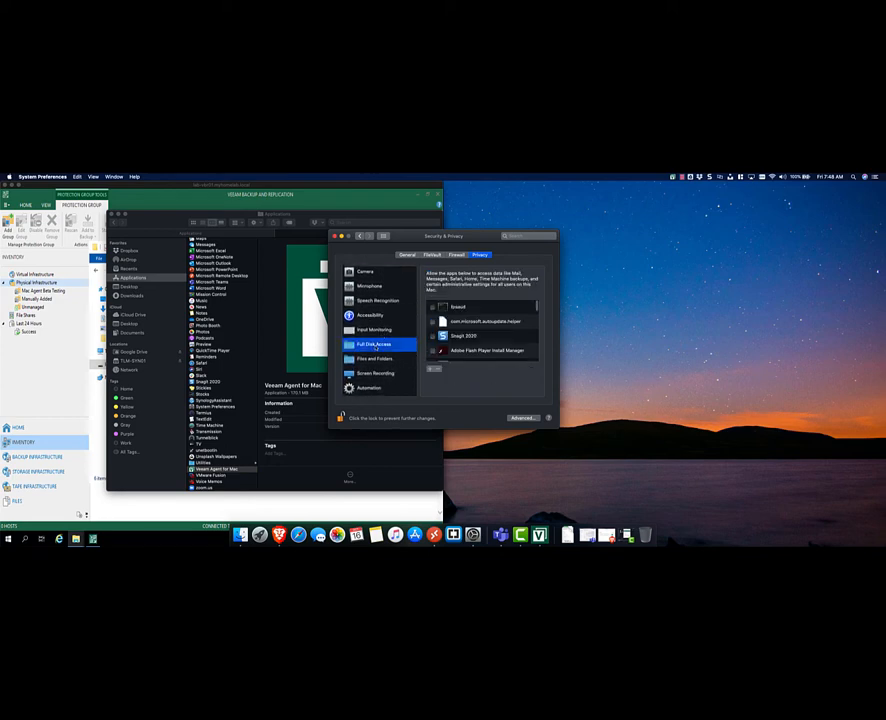
- Grant Full Disk Access to Veeam Agent for Mac, choose to quit the agent now, and close System Preferences
scroll(452, 337, down, 3)
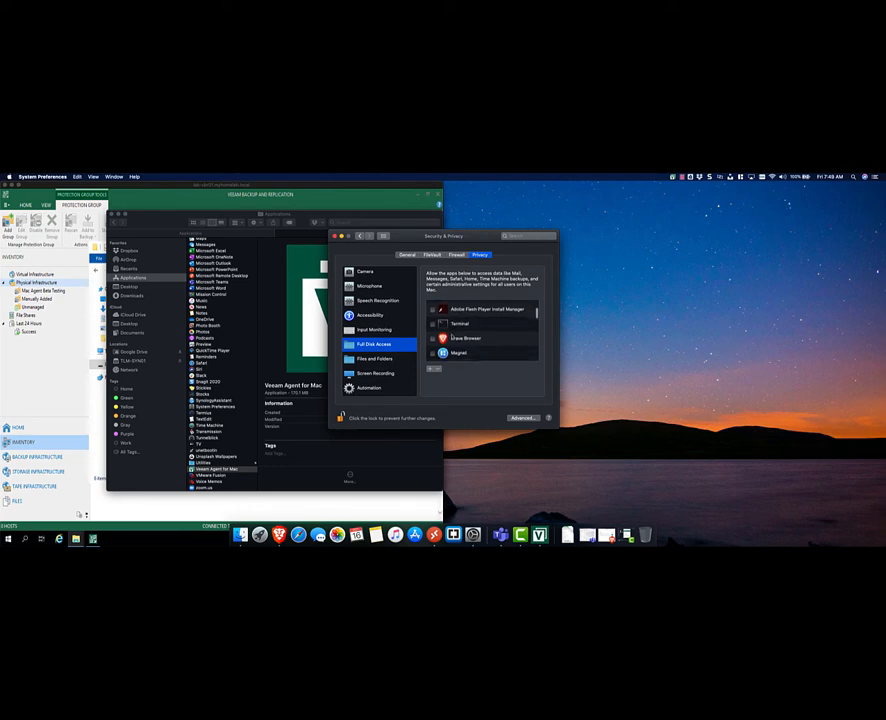
scroll(452, 338, down, 5)
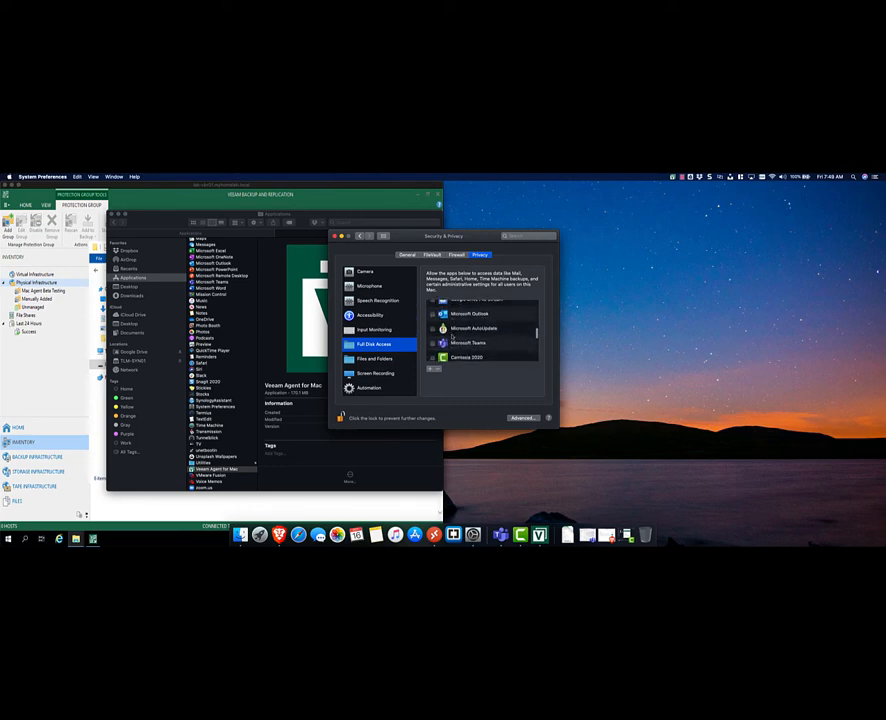
scroll(452, 337, down, 2)
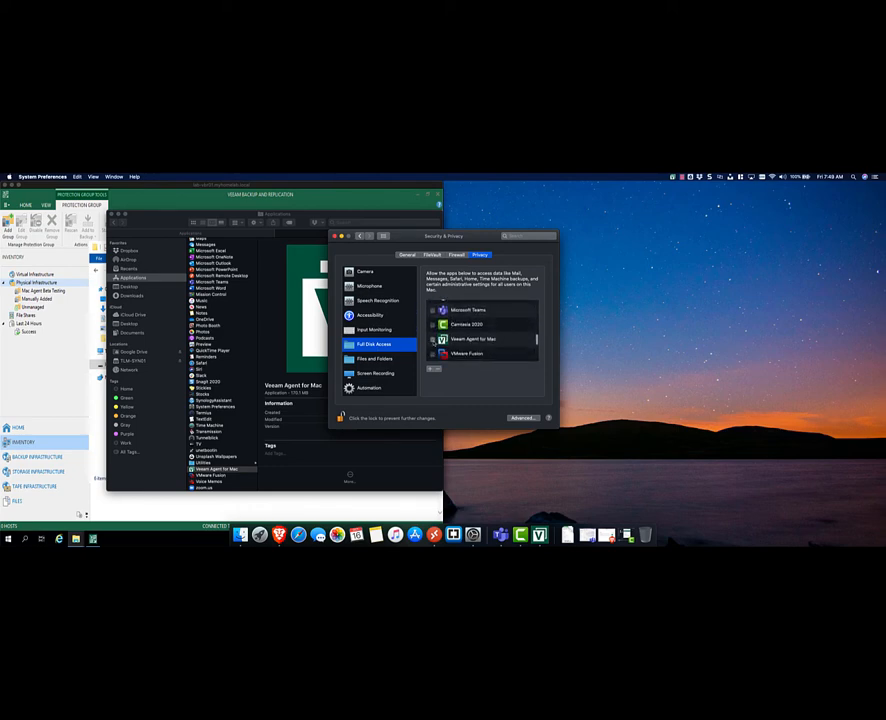
click(433, 339)
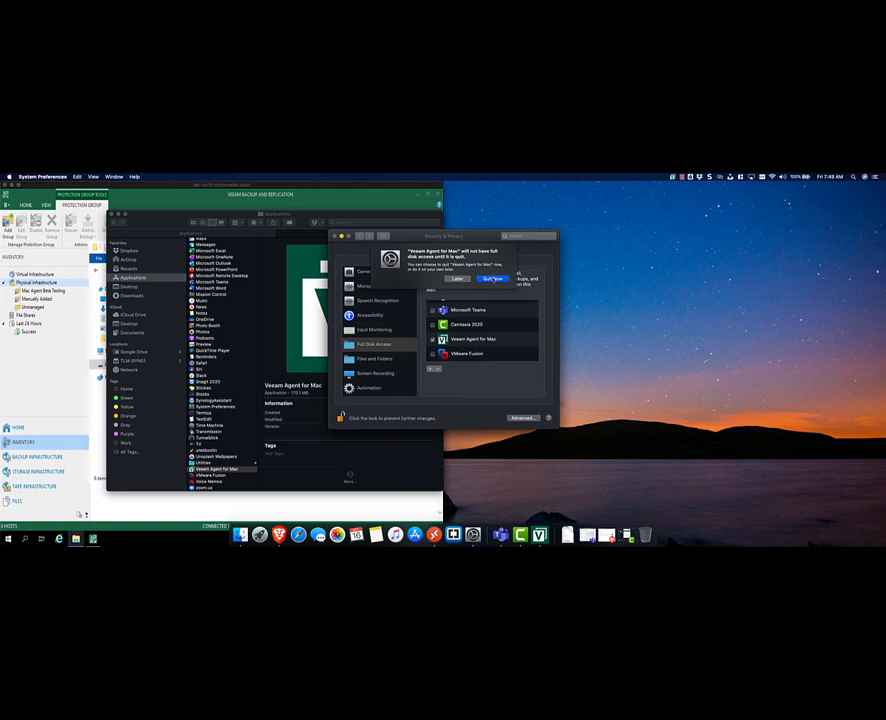
click(492, 279)
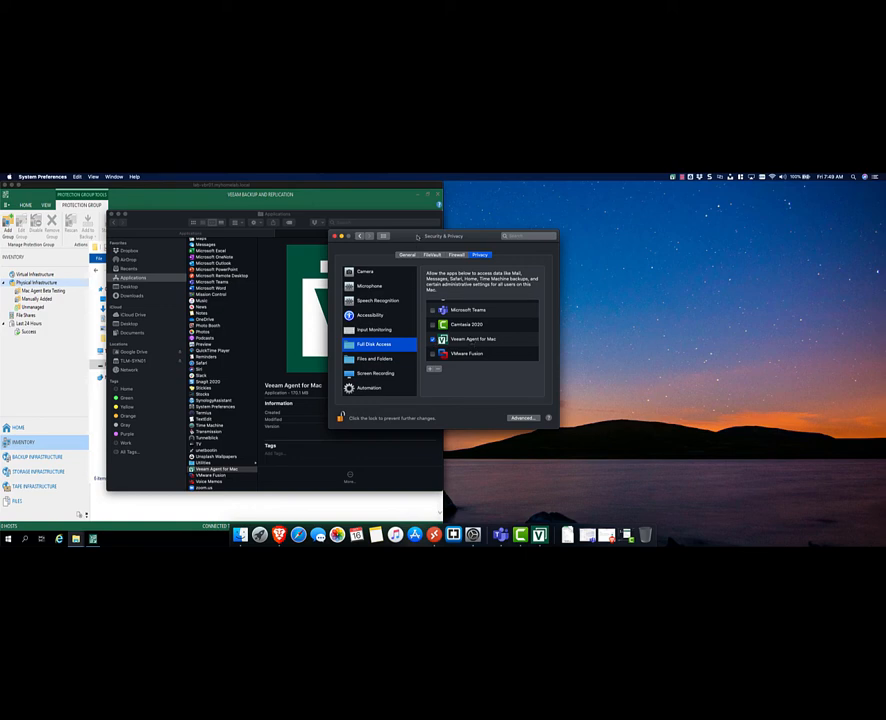
click(42, 176)
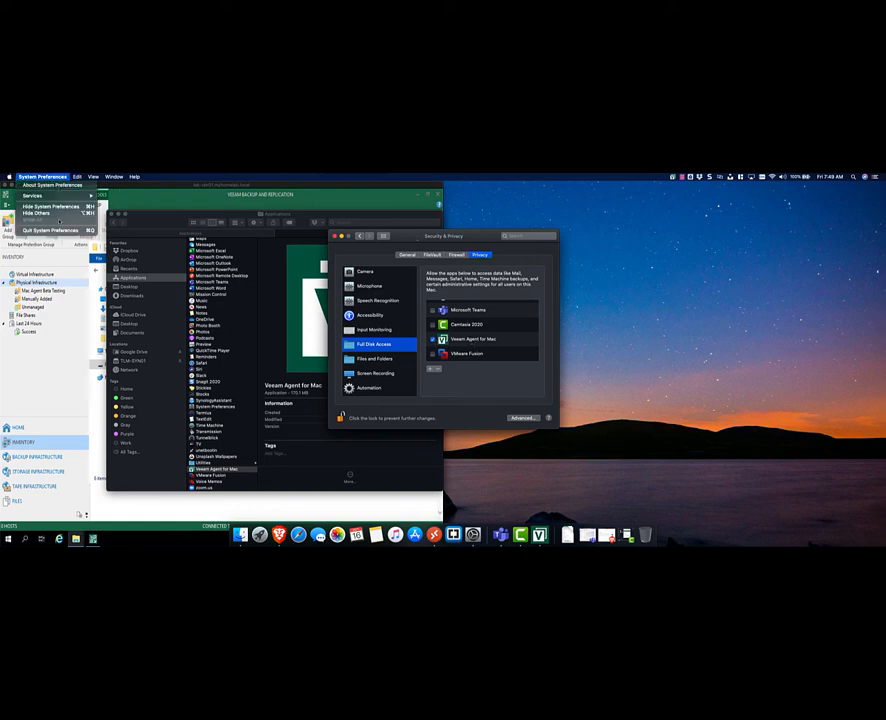
click(55, 231)
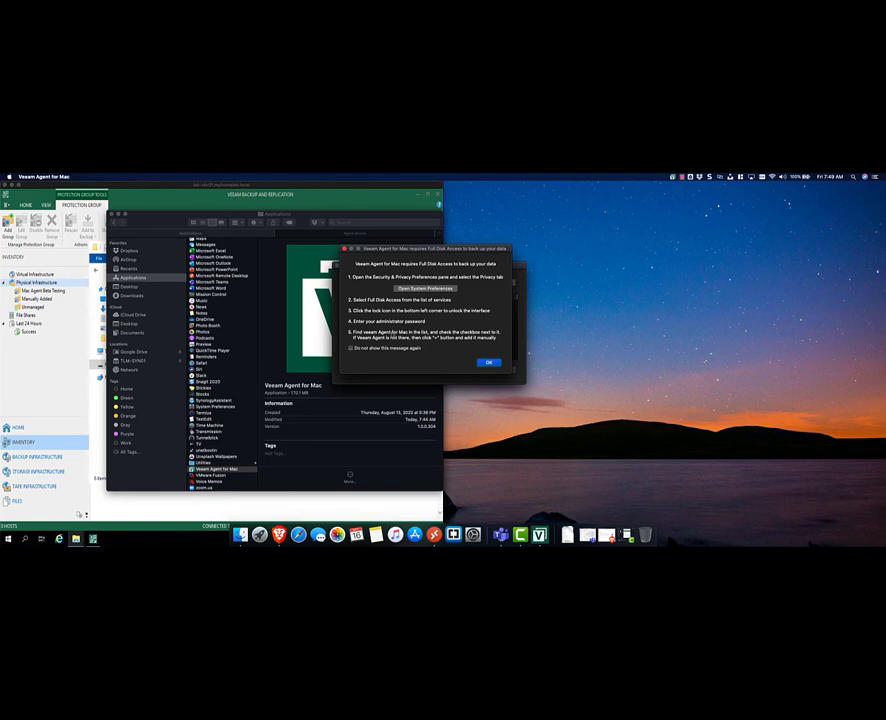
- Dismiss the Full Disk Access notice and restart Veeam Agent for Mac
key(Return)
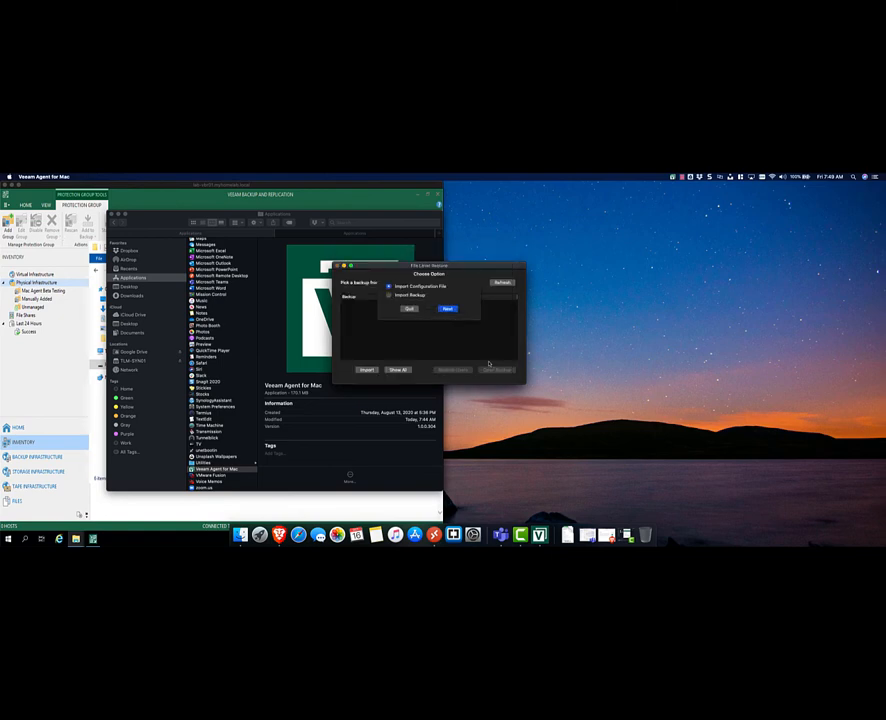
click(403, 308)
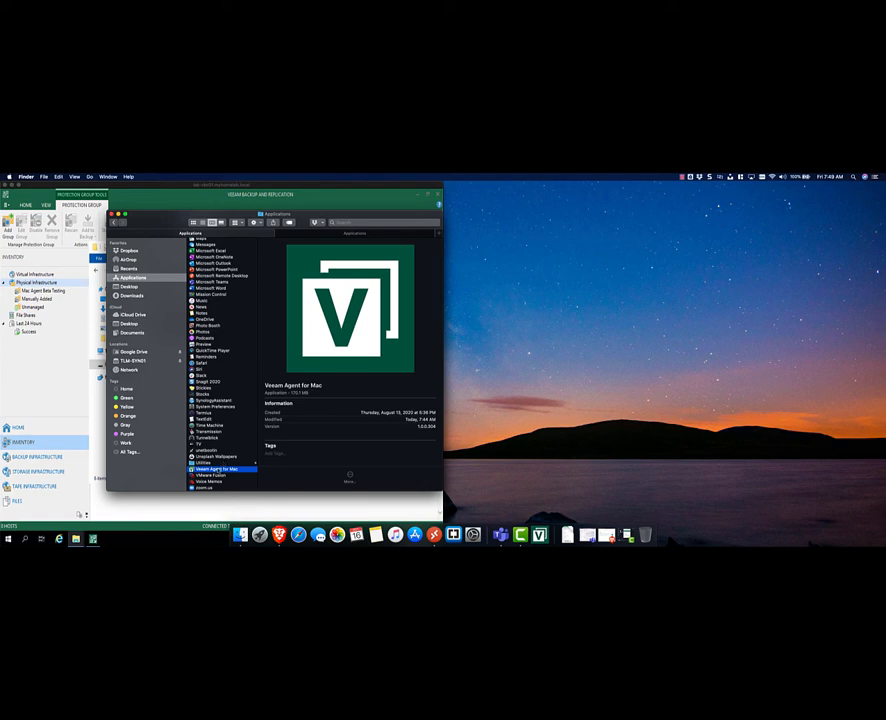
double_click(218, 470)
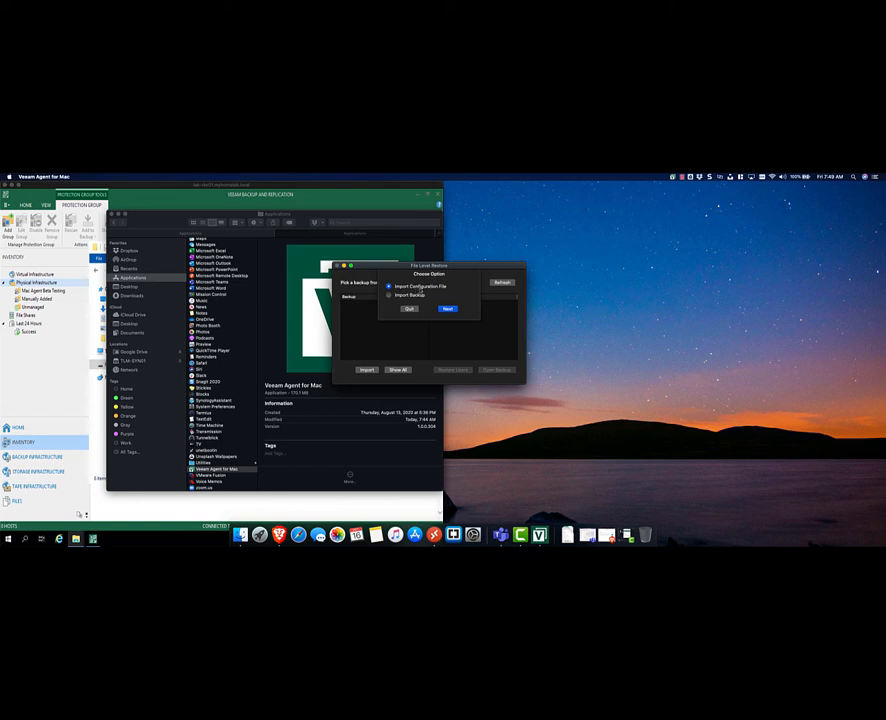
- Import the configuration file Config.xml from the TBD Mac share on lab-vbr01.myhomelab.local into the agent
click(447, 309)
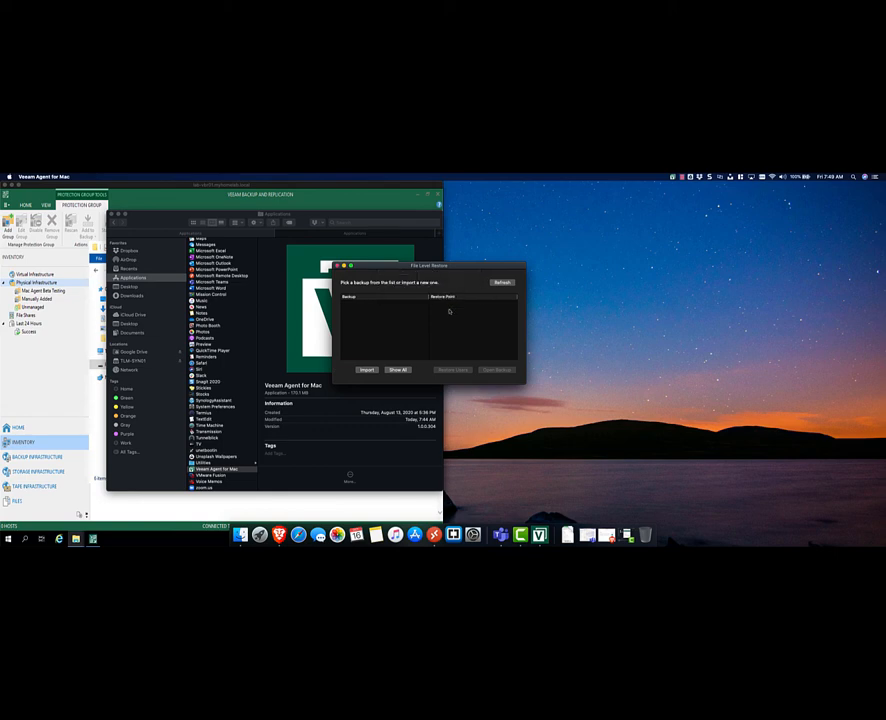
click(367, 370)
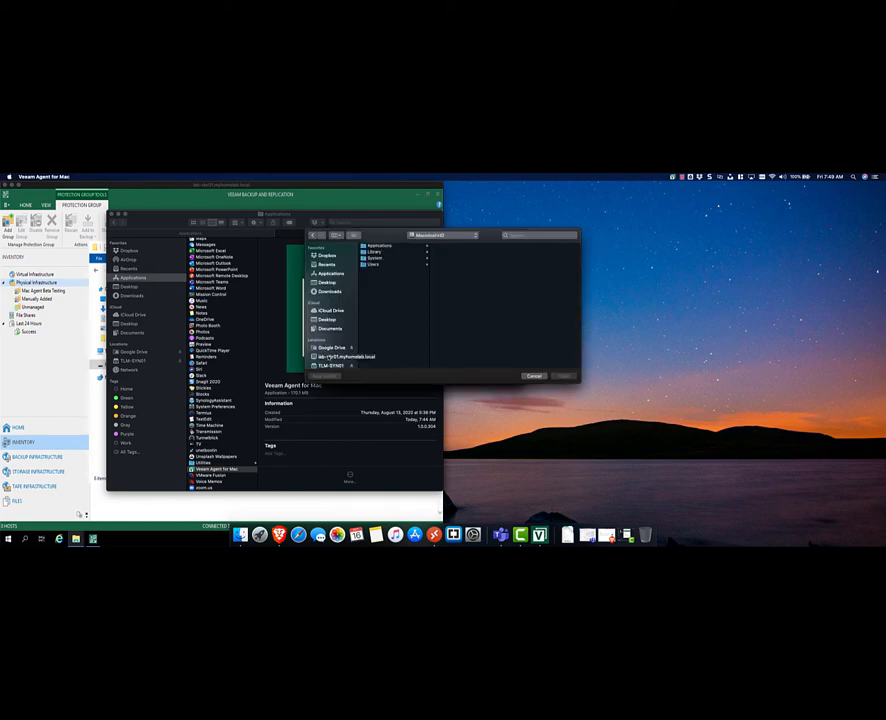
click(328, 357)
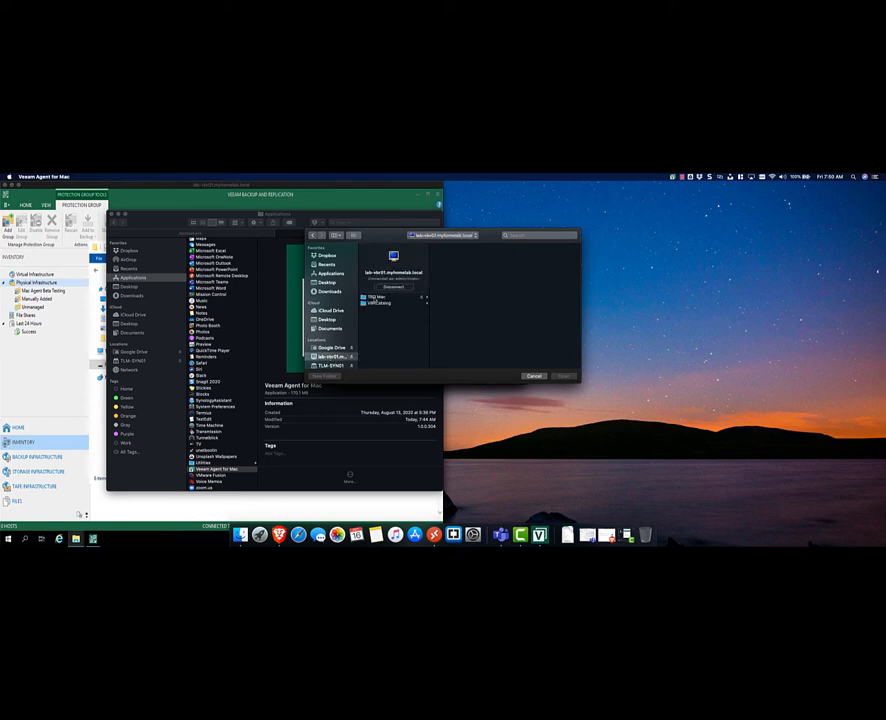
click(375, 297)
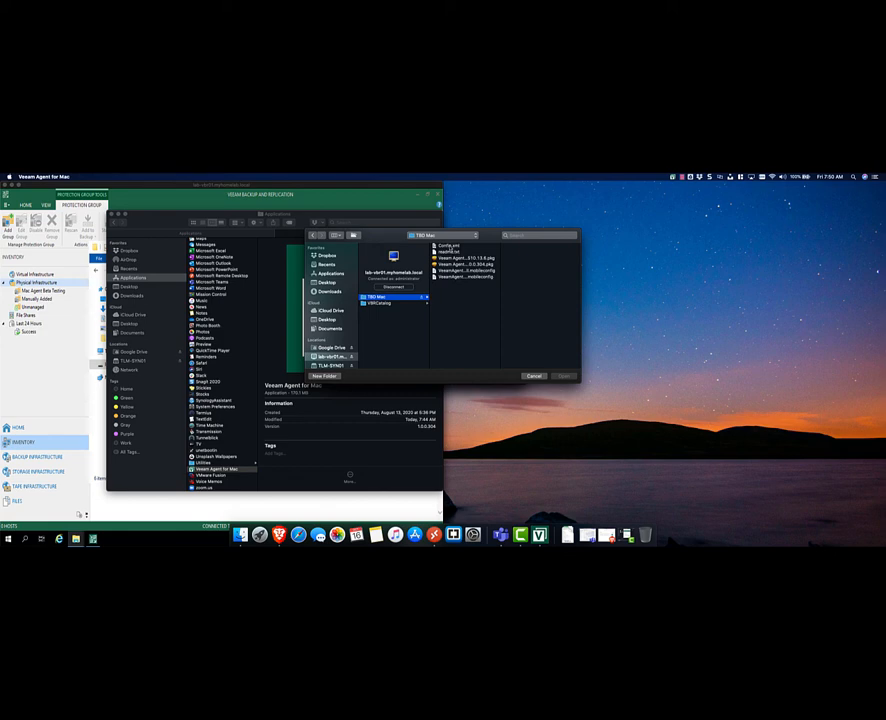
click(448, 246)
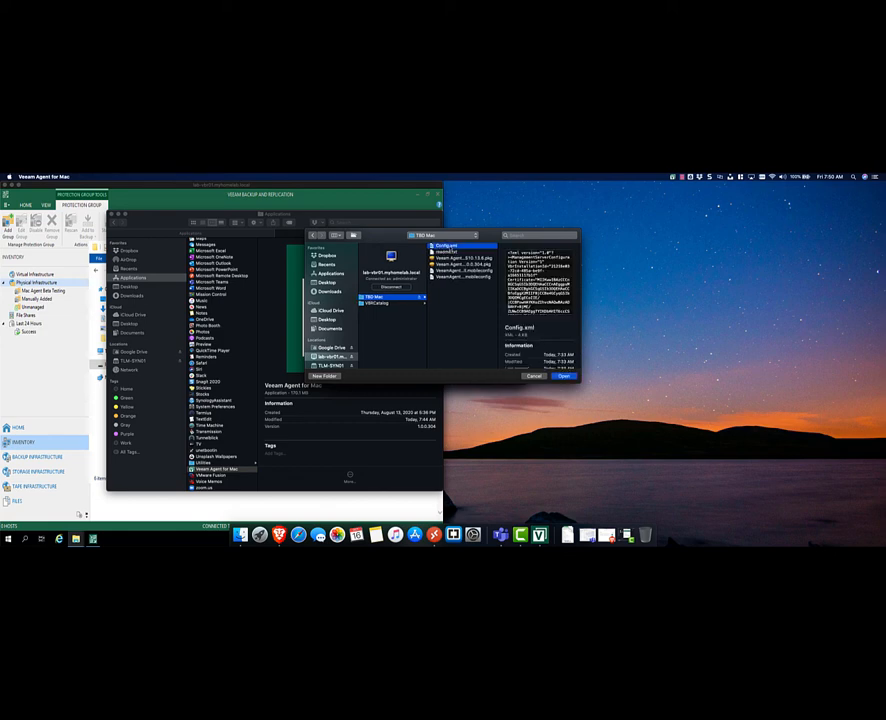
click(565, 376)
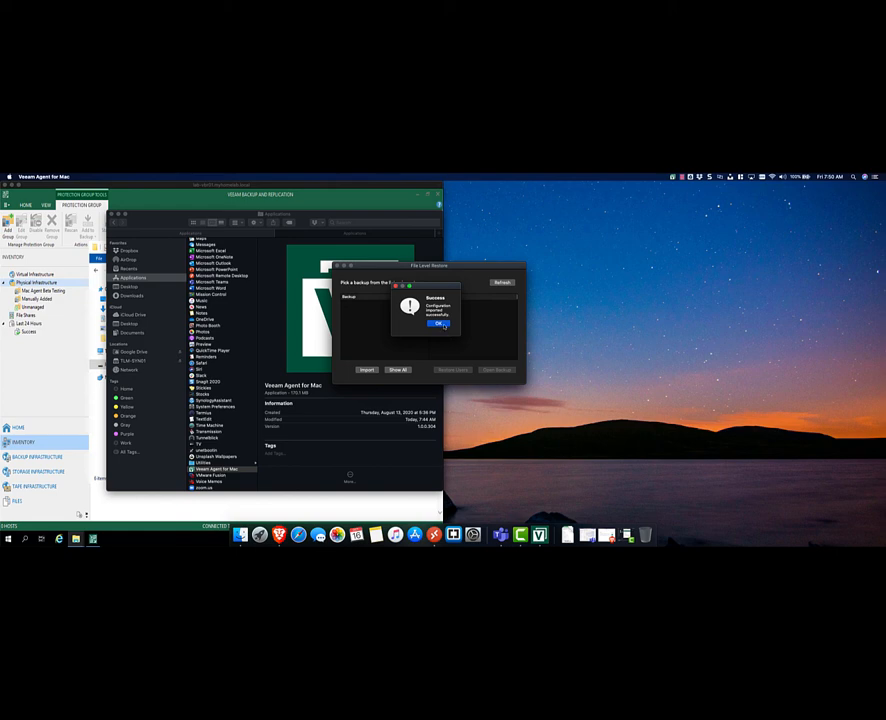
click(444, 325)
- Switch to Veeam Backup and Replication, open the Mac Agent Beta Testing protection group, and select the listed MacBook Air
click(55, 350)
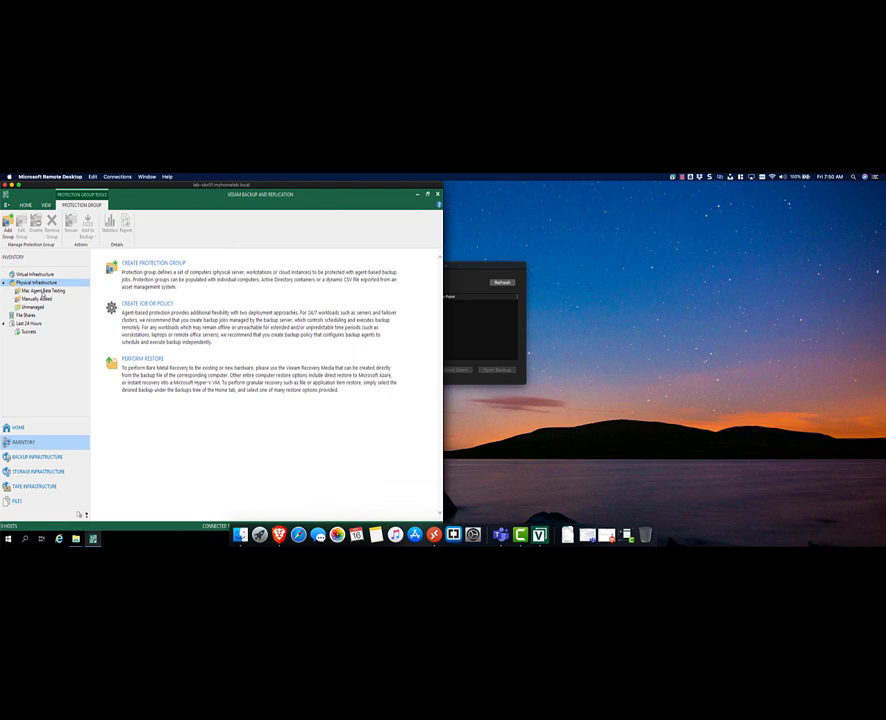
click(44, 291)
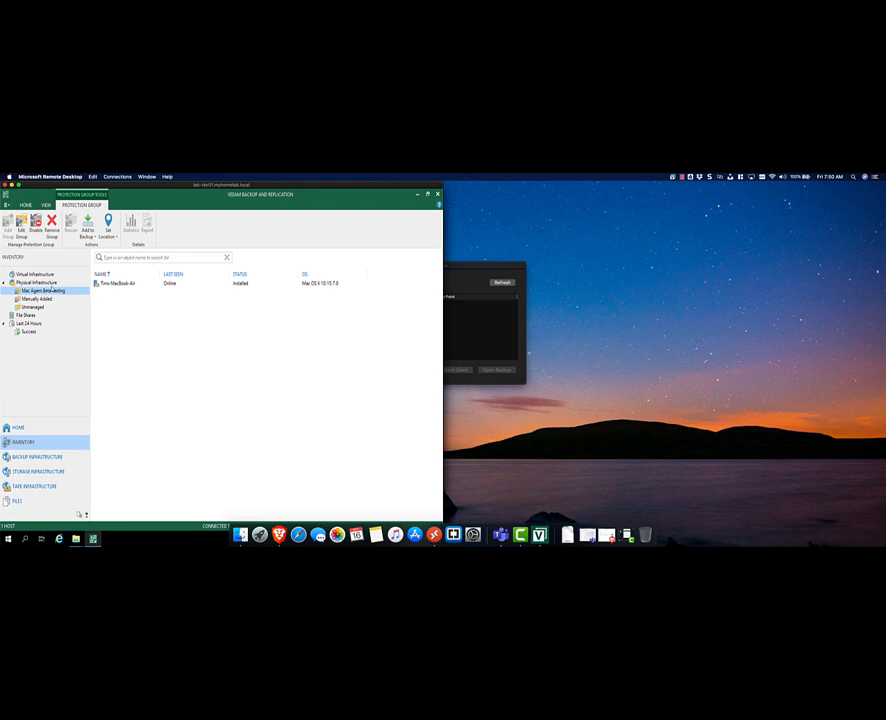
click(121, 285)
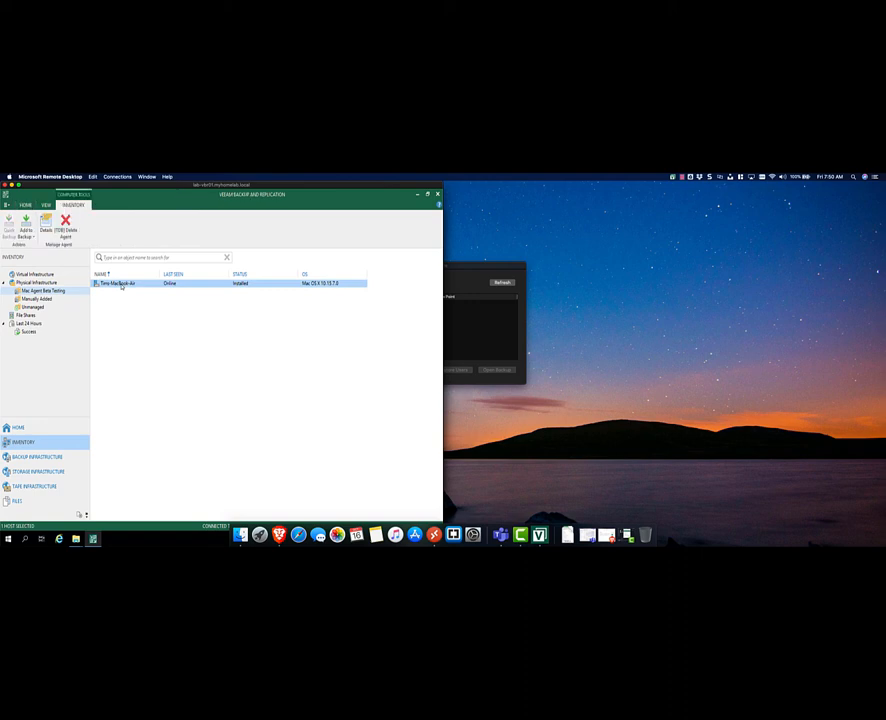